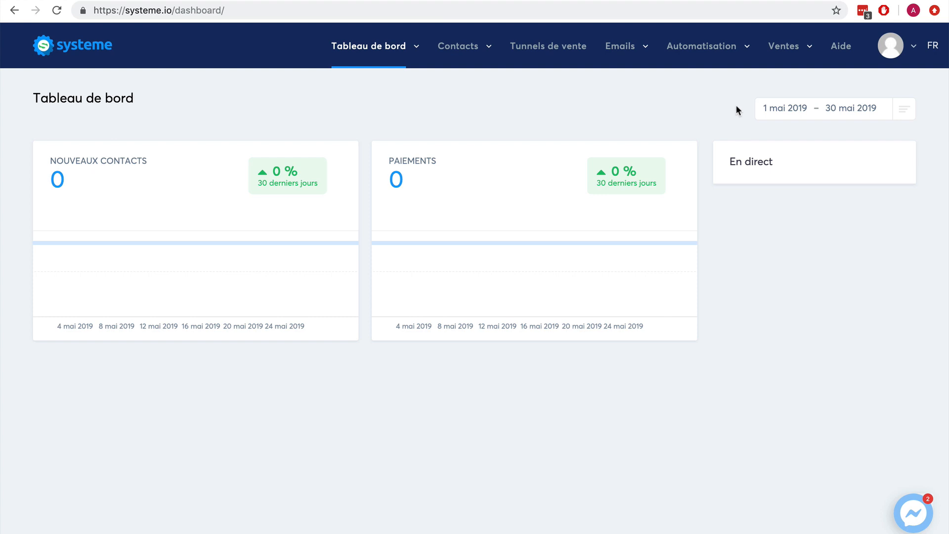
Step: Open the Mes formations list under sales and start creating a new course
{"action": "mouse_move", "coordinate": [795, 48]}
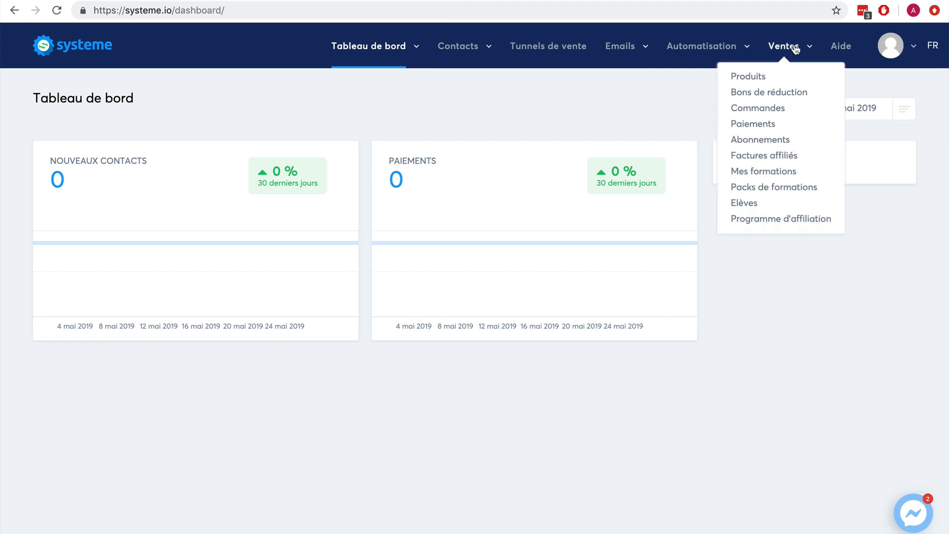
{"action": "left_click", "coordinate": [761, 173]}
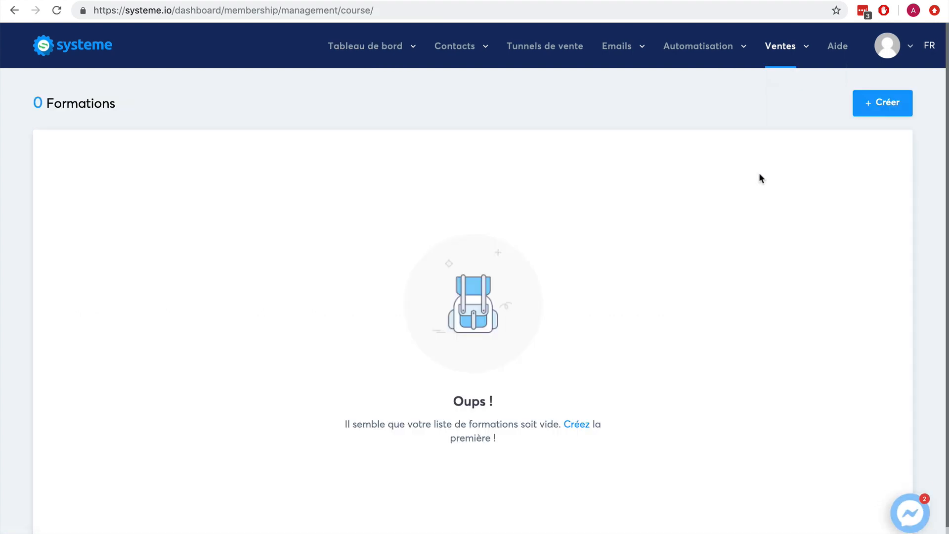
{"action": "left_click", "coordinate": [573, 425]}
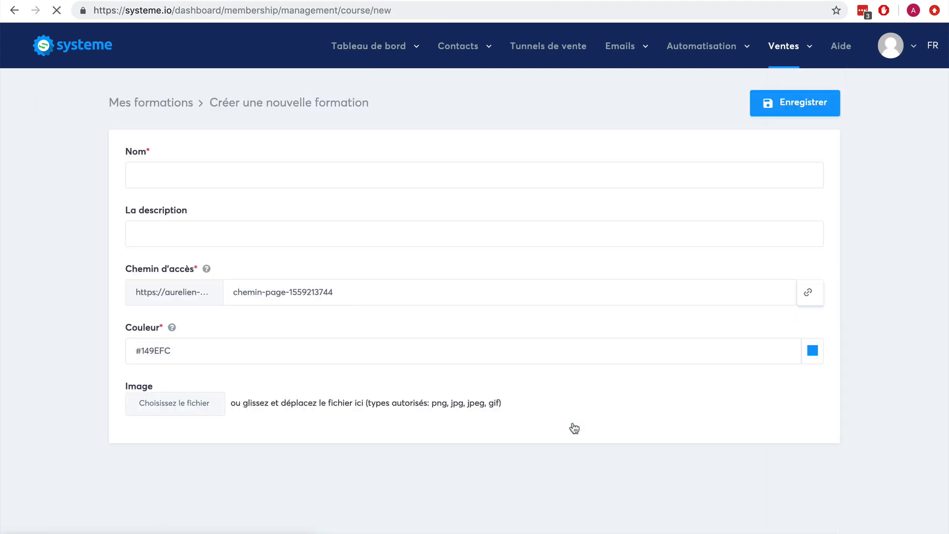
Step: Name the new course "Formation en ligne" and save it
{"action": "left_click", "coordinate": [197, 176]}
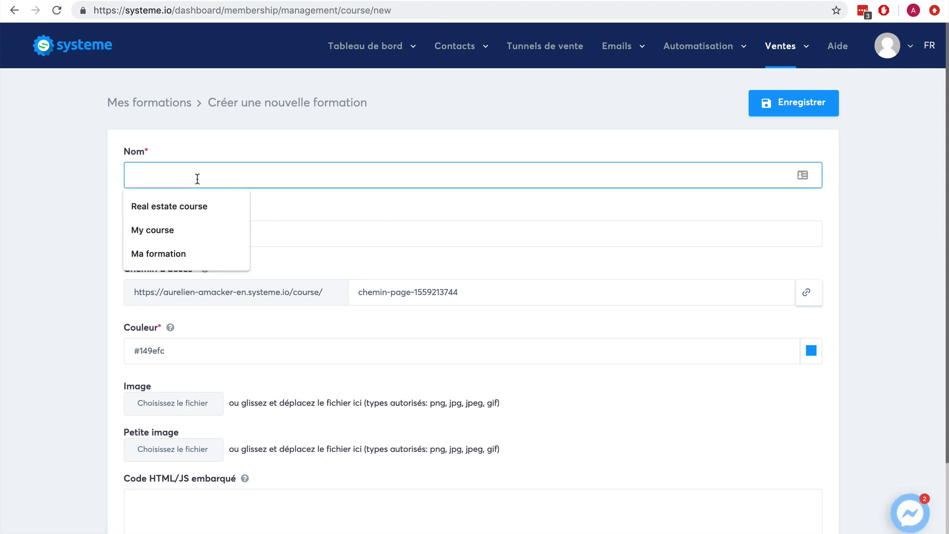
{"action": "type", "text": "Formation en ligne"}
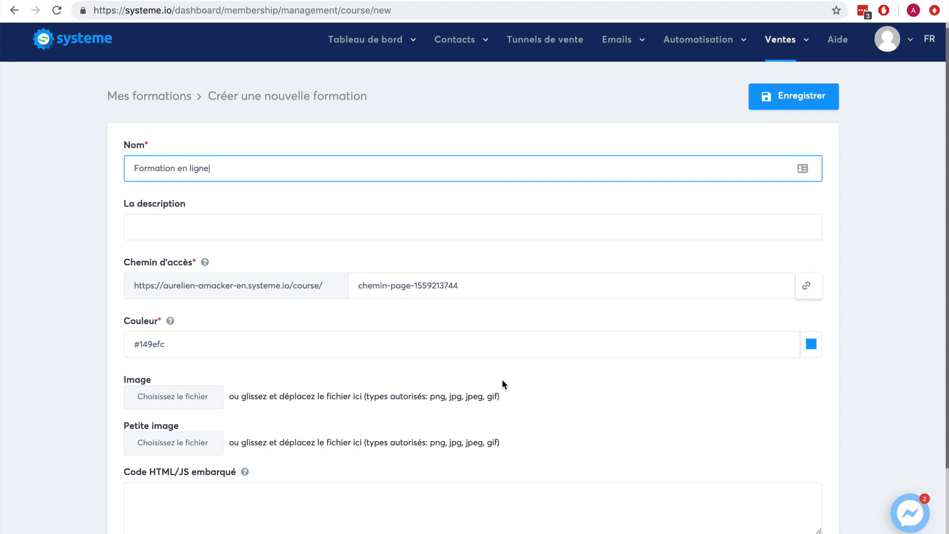
{"action": "scroll", "coordinate": [502, 380], "scroll_direction": "down", "scroll_amount": 3}
{"action": "scroll", "coordinate": [502, 381], "scroll_direction": "up", "scroll_amount": 3}
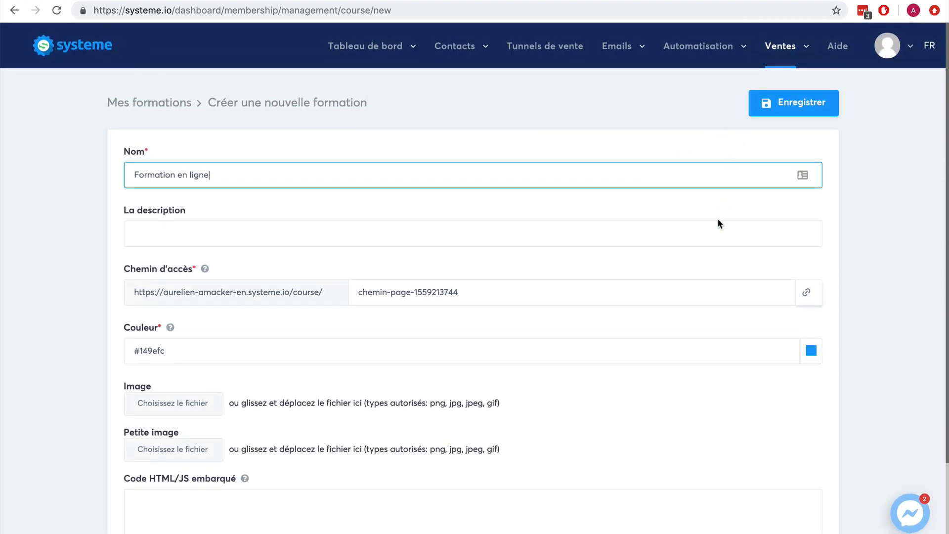
{"action": "scroll", "coordinate": [716, 220], "scroll_direction": "down", "scroll_amount": 3}
{"action": "scroll", "coordinate": [717, 220], "scroll_direction": "up", "scroll_amount": 3}
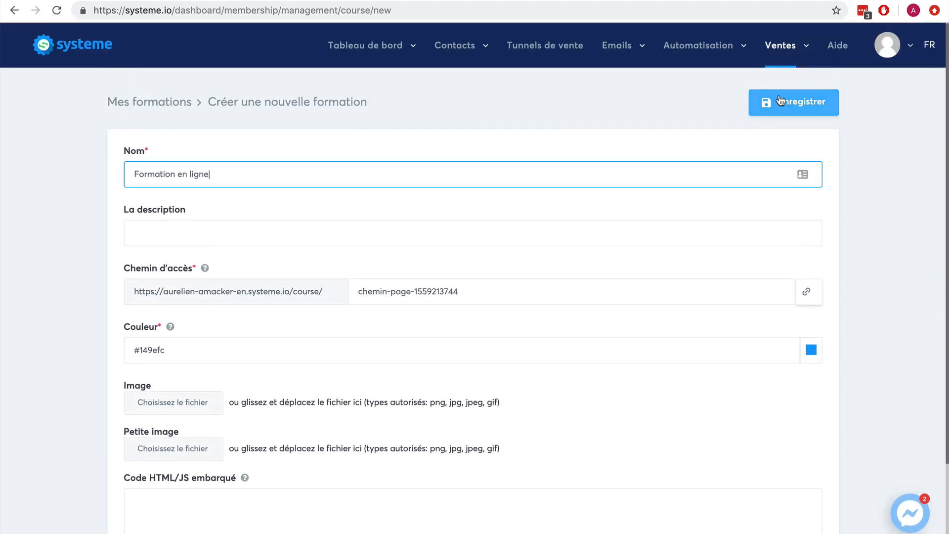
{"action": "left_click", "coordinate": [779, 102]}
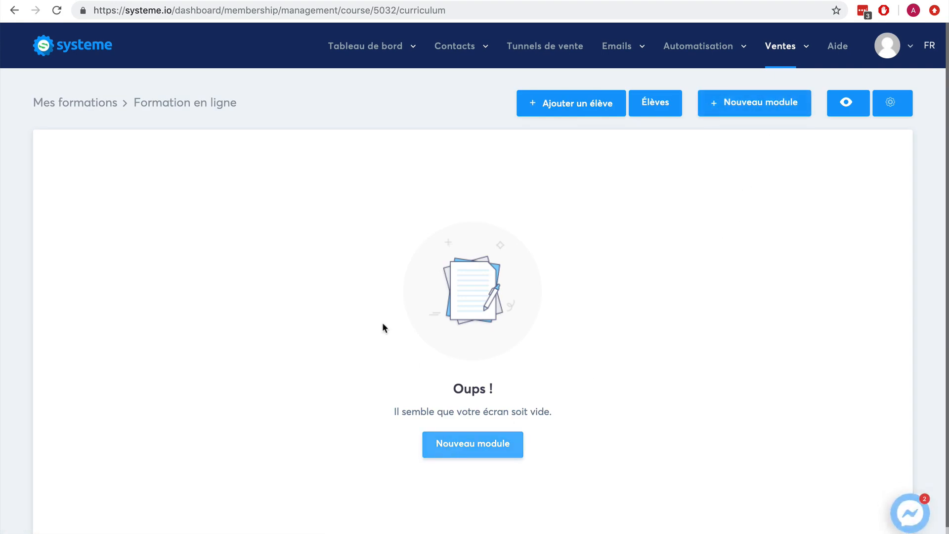
Step: Create a module named "Module 1" in the course and save it
{"action": "left_click", "coordinate": [475, 444]}
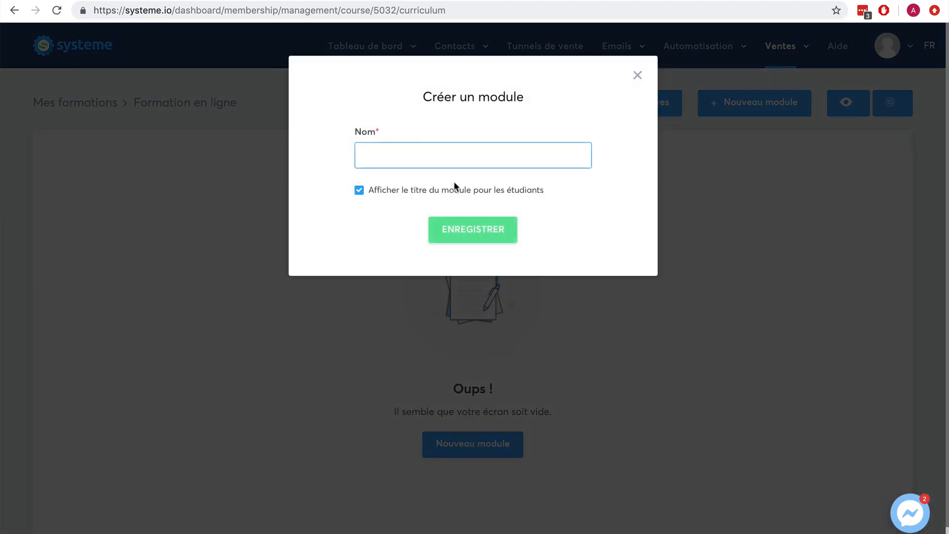
{"action": "type", "text": "Module 1"}
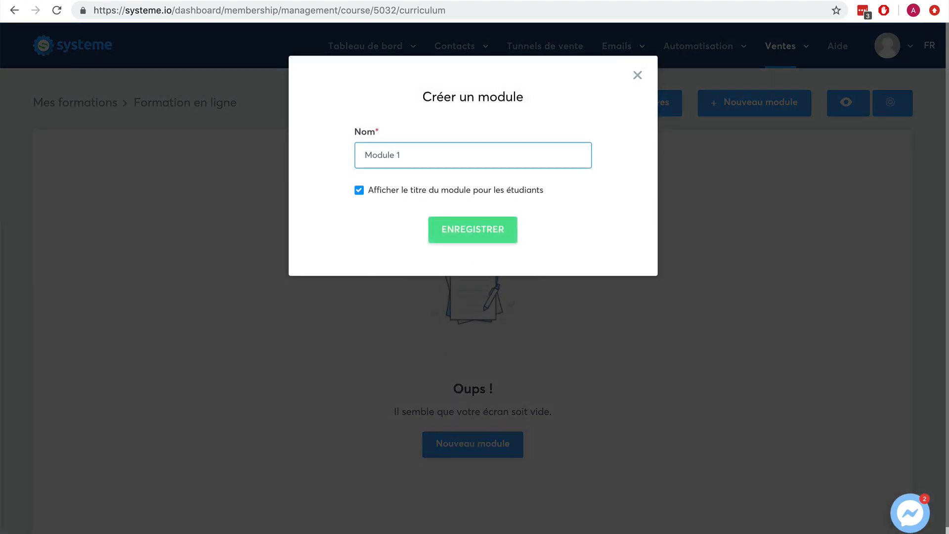
{"action": "left_click", "coordinate": [498, 228]}
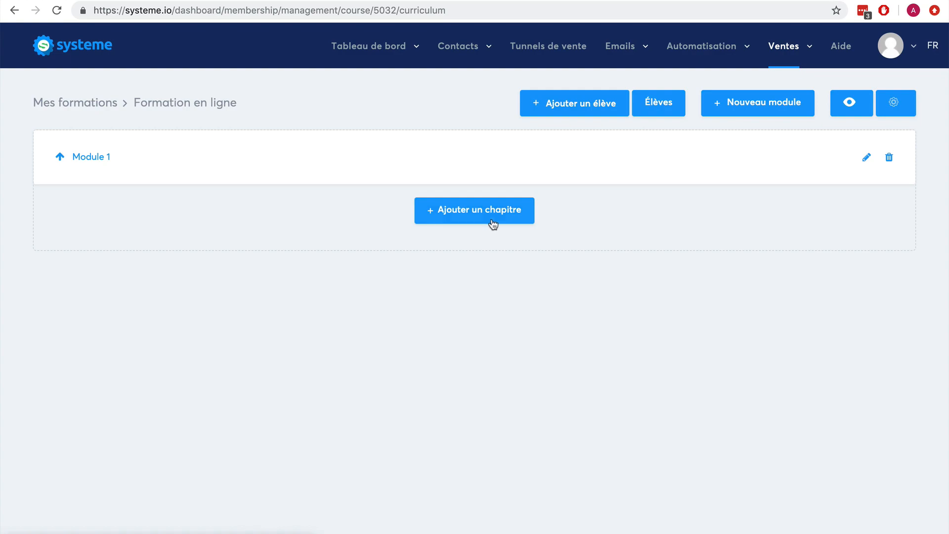
Step: Add a chapter named "Chapitre 1" to Module 1 with the page type Video and save it
{"action": "left_click", "coordinate": [493, 224]}
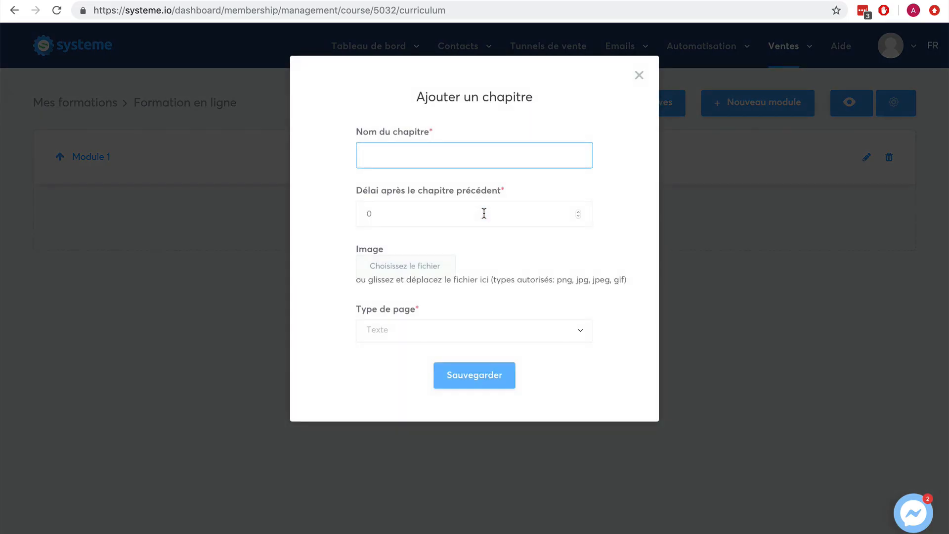
{"action": "type", "text": "Chapitre 12"}
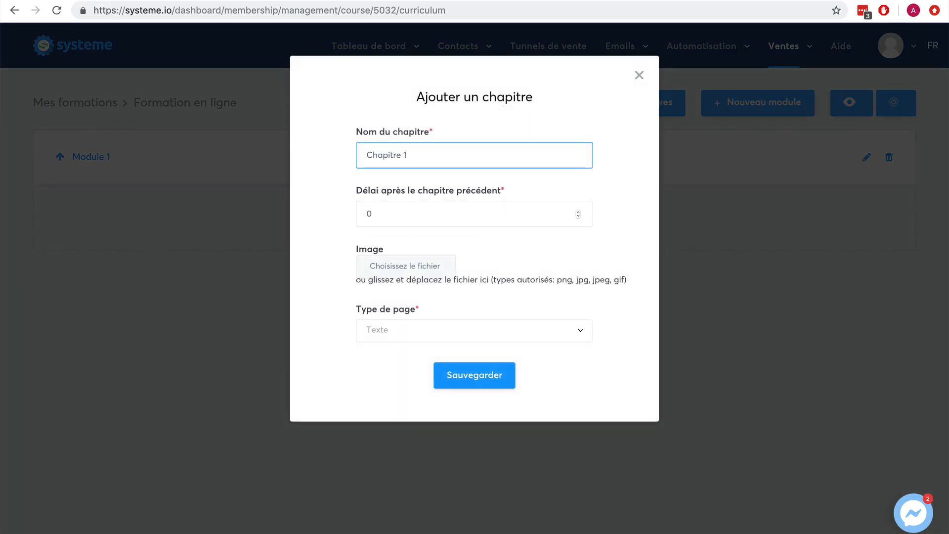
{"action": "left_click", "coordinate": [577, 212]}
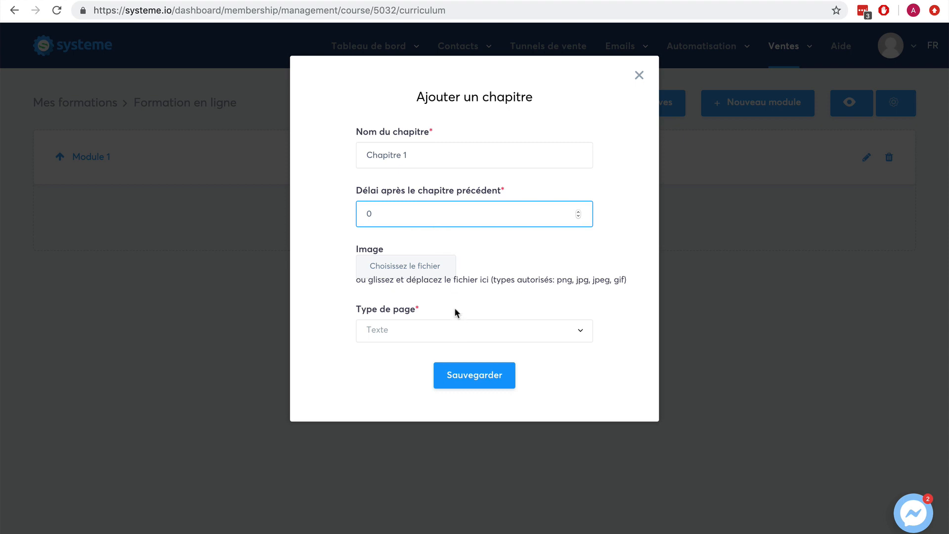
{"action": "left_click", "coordinate": [452, 331]}
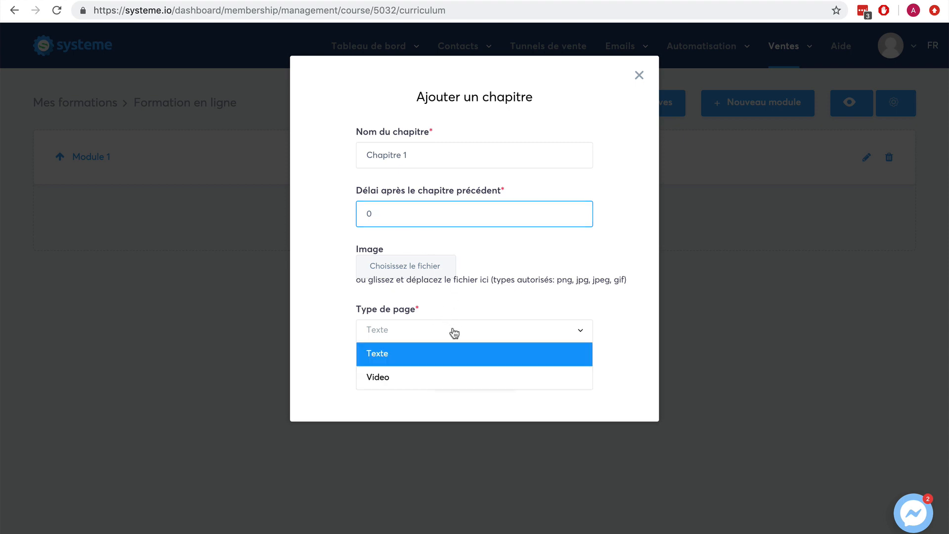
{"action": "left_click", "coordinate": [451, 374]}
{"action": "left_click", "coordinate": [457, 375]}
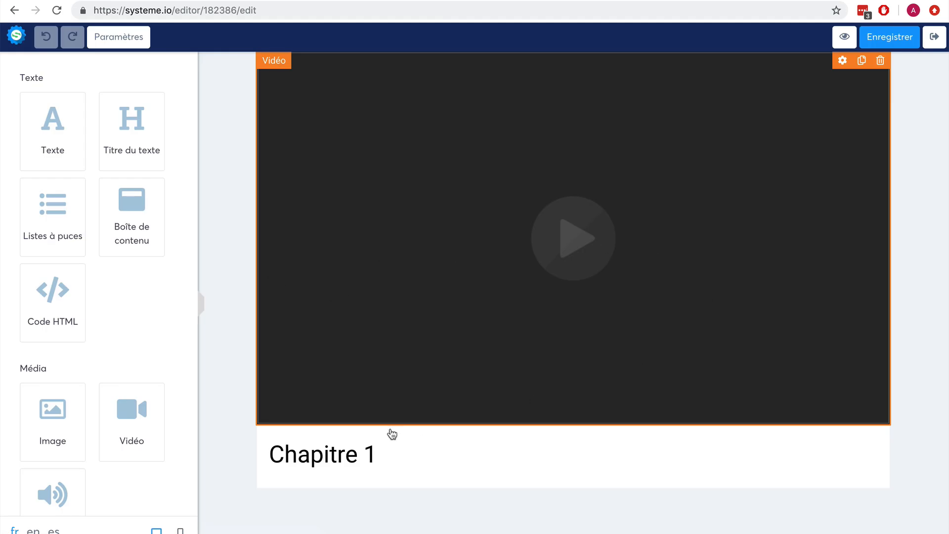
Step: Move the chapter title above the video and place a content box holding a bullet list below the video
{"action": "left_click_drag", "start_coordinate": [331, 462], "coordinate": [281, 60]}
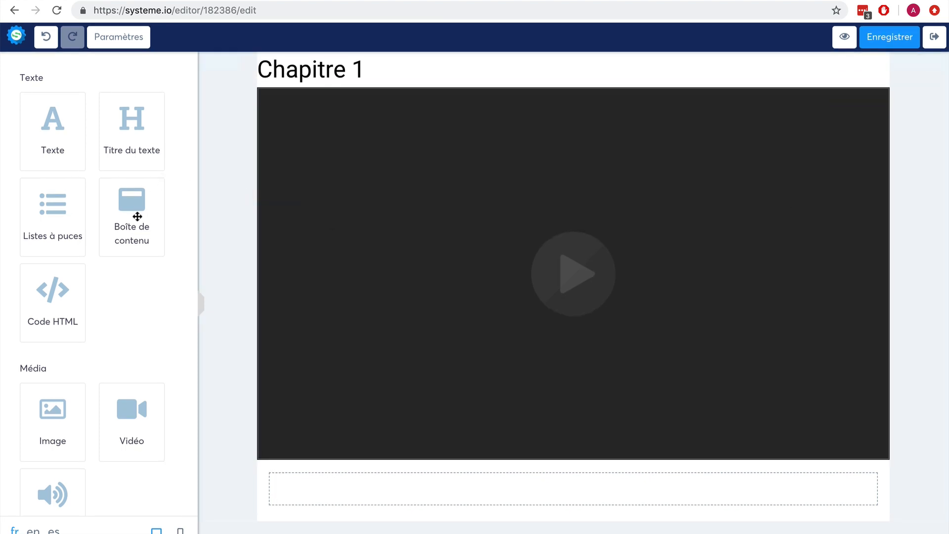
{"action": "left_click_drag", "start_coordinate": [134, 220], "coordinate": [333, 489]}
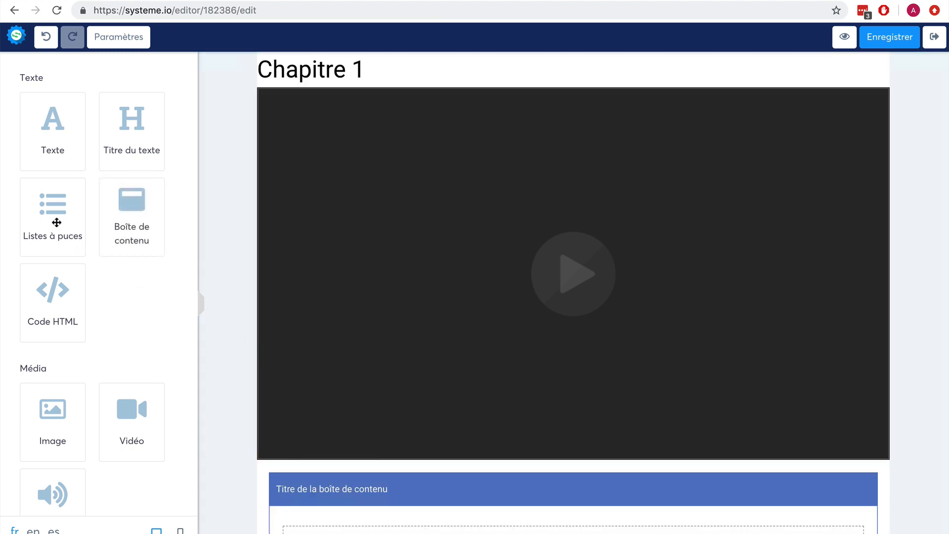
{"action": "left_click_drag", "start_coordinate": [56, 223], "coordinate": [372, 527]}
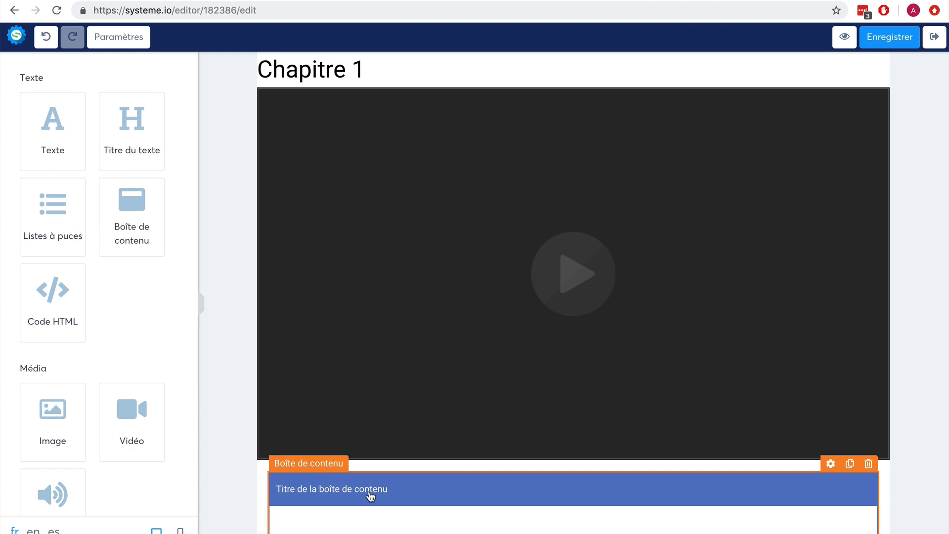
Step: Set the content box's header text to "Ressources"
{"action": "left_click", "coordinate": [831, 466]}
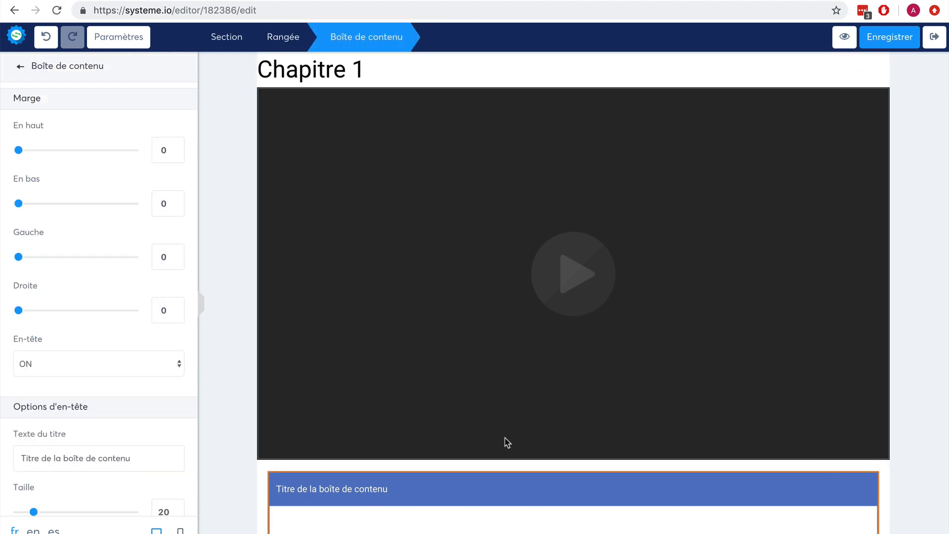
{"action": "left_click_drag", "start_coordinate": [143, 458], "coordinate": [28, 448]}
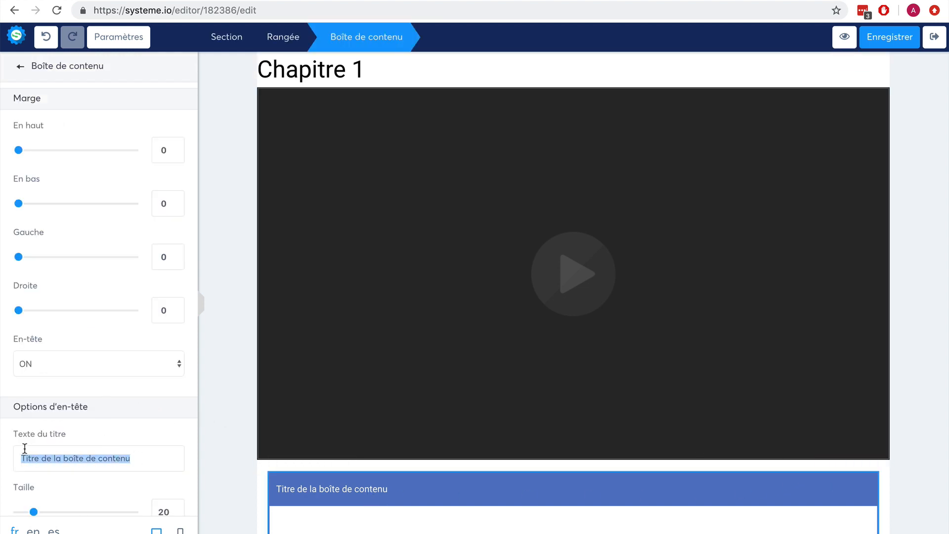
{"action": "type", "text": "Ressources"}
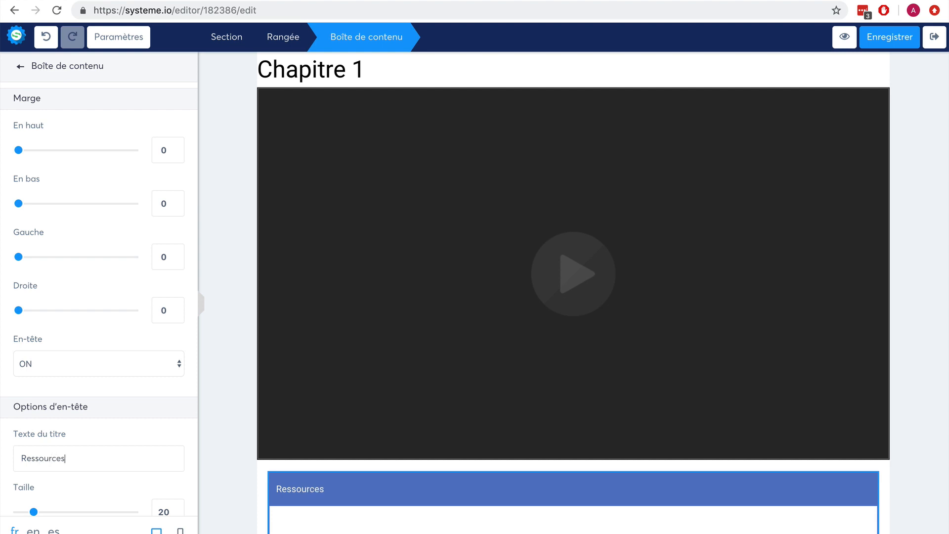
{"action": "left_click", "coordinate": [906, 322]}
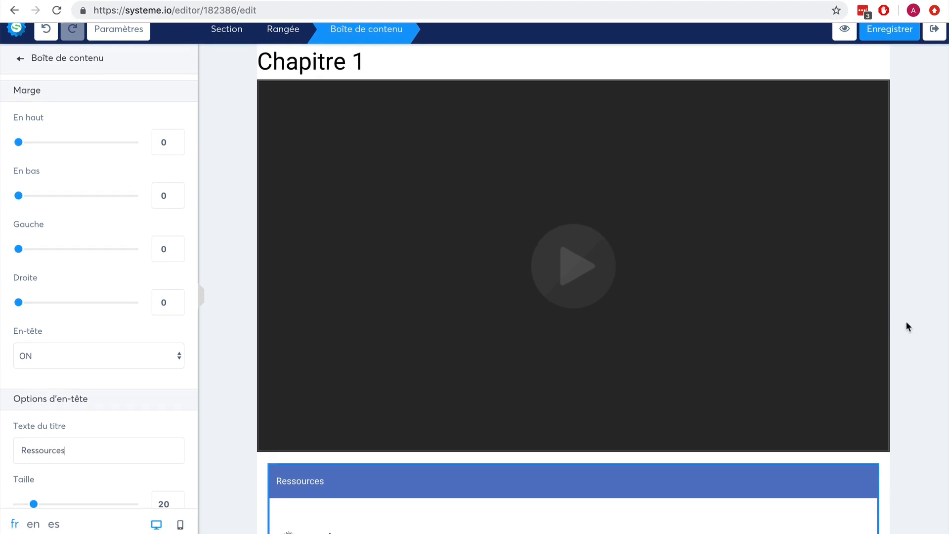
Step: Change the icon colour of the bullet list in the content box to light green B8E986
{"action": "scroll", "coordinate": [907, 327], "scroll_direction": "down", "scroll_amount": 2}
{"action": "left_click", "coordinate": [328, 472]}
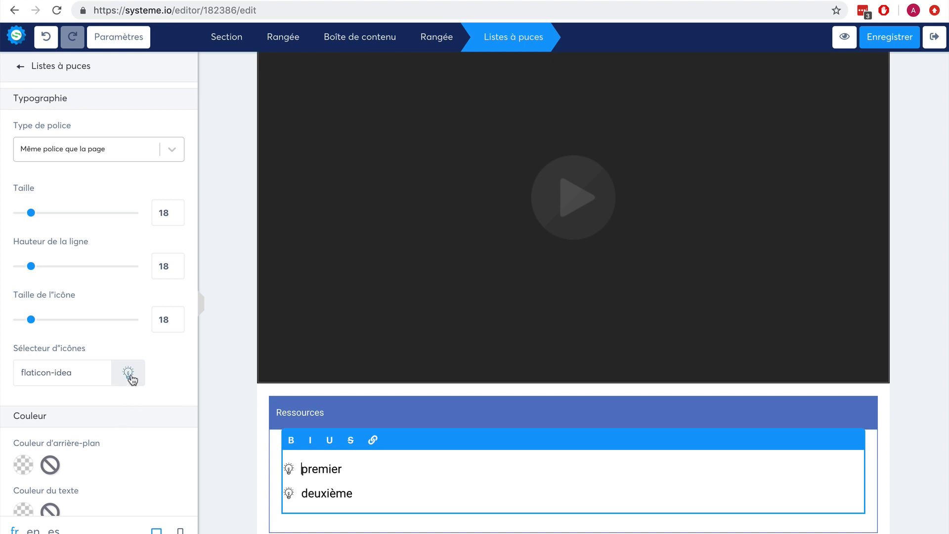
{"action": "scroll", "coordinate": [173, 405], "scroll_direction": "down", "scroll_amount": 3}
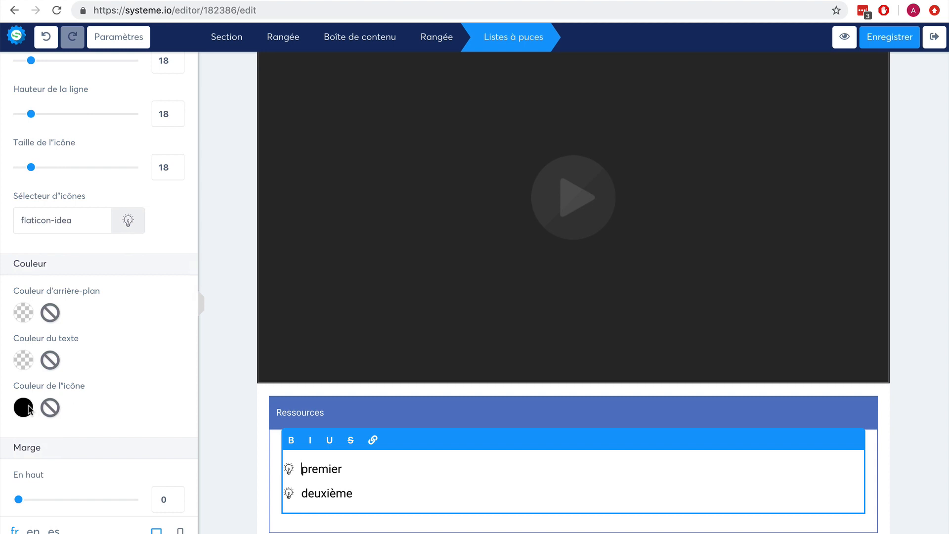
{"action": "left_click", "coordinate": [24, 407]}
{"action": "scroll", "coordinate": [154, 443], "scroll_direction": "down", "scroll_amount": 4}
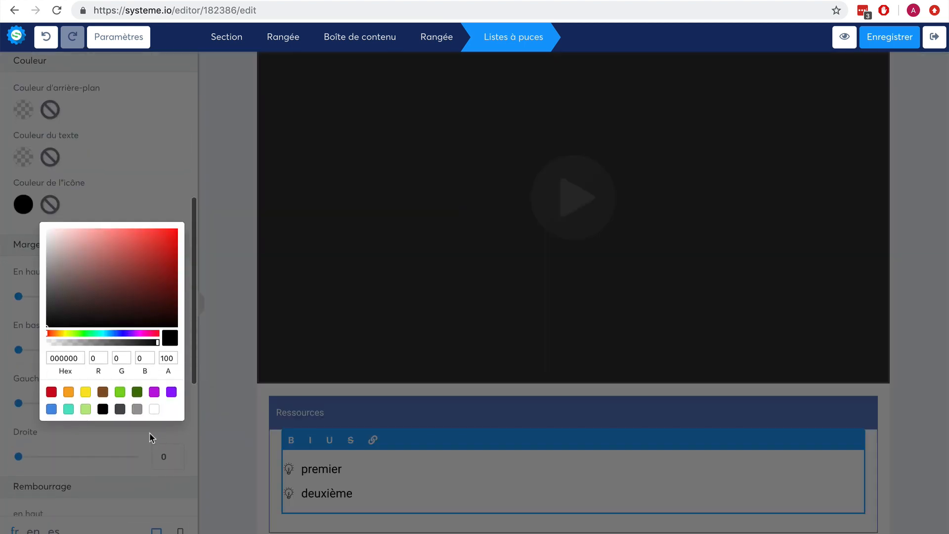
{"action": "left_click", "coordinate": [85, 409]}
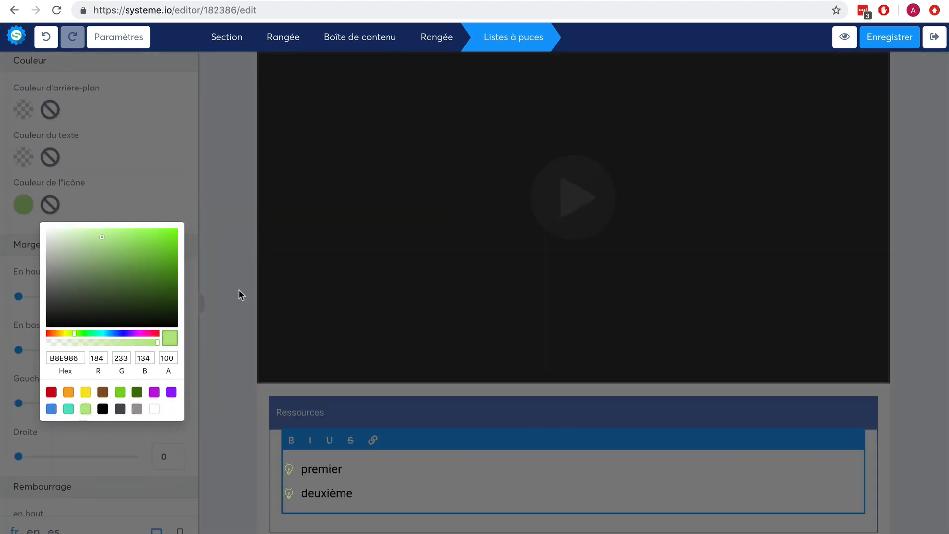
{"action": "left_click", "coordinate": [239, 293]}
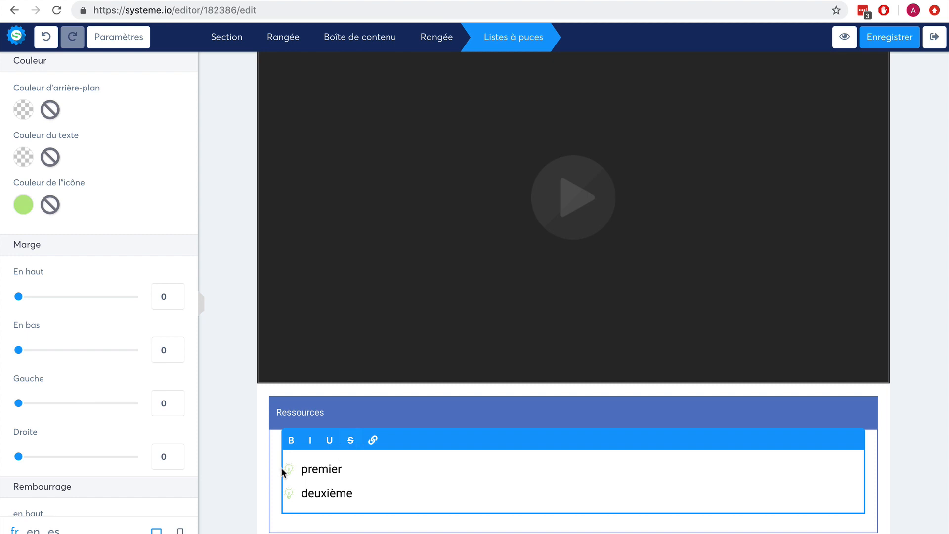
Step: Replace the text of the first bullet, "premier", with "Livre ta"
{"action": "double_click", "coordinate": [320, 470]}
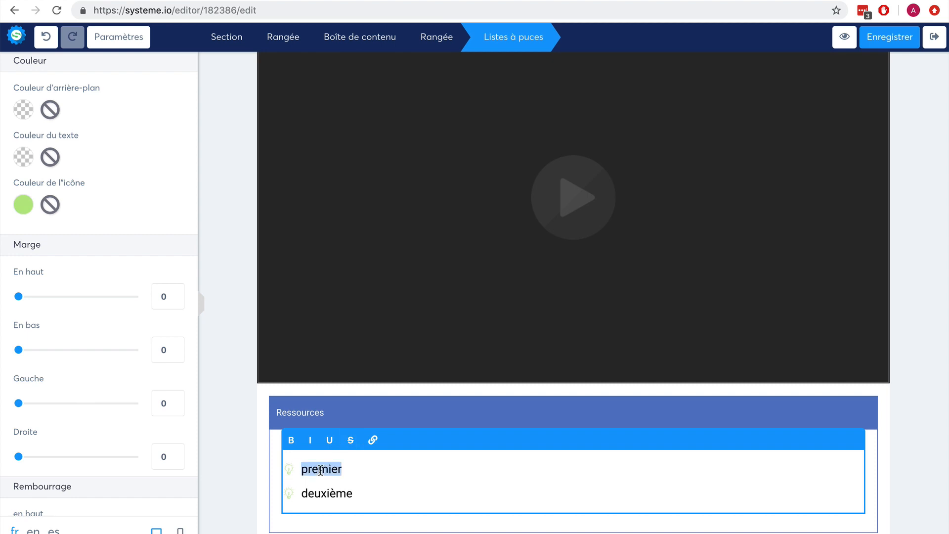
{"action": "type", "text": "Livre ta"}
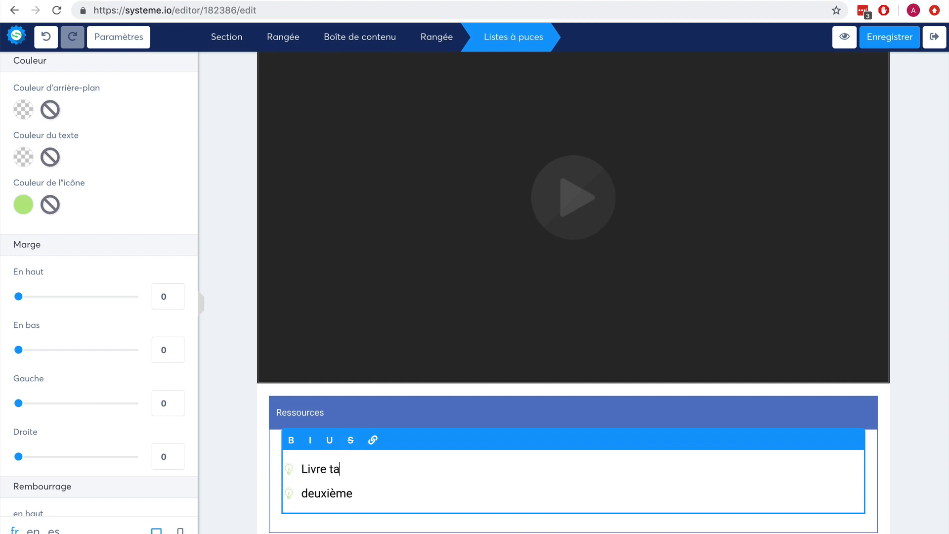
{"action": "left_click", "coordinate": [229, 310]}
Step: Add a three-column 1/3 - 1/3 - 1/3 layout below the Ressources content box
{"action": "scroll", "coordinate": [640, 321], "scroll_direction": "up", "scroll_amount": 2}
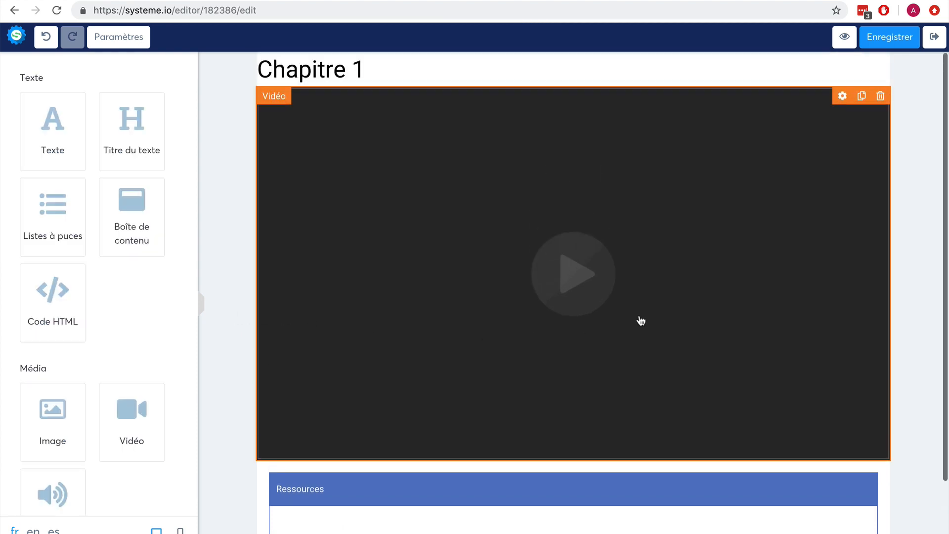
{"action": "scroll", "coordinate": [641, 320], "scroll_direction": "down", "scroll_amount": 2}
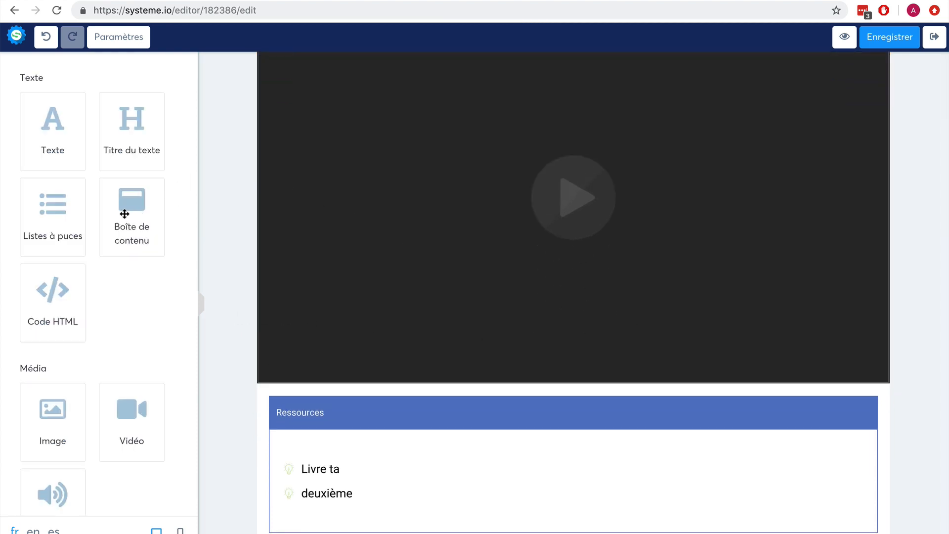
{"action": "scroll", "coordinate": [135, 337], "scroll_direction": "down", "scroll_amount": 3}
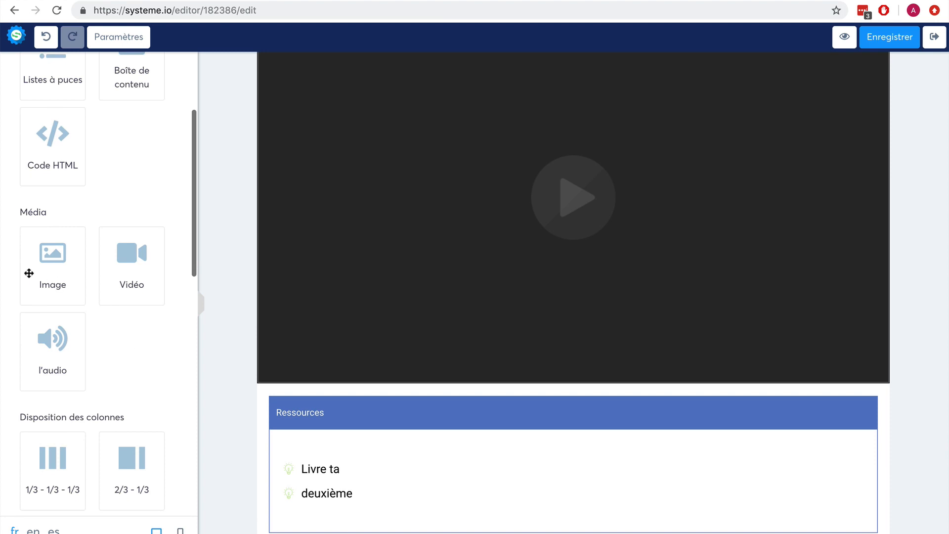
{"action": "scroll", "coordinate": [132, 342], "scroll_direction": "down", "scroll_amount": 2}
{"action": "scroll", "coordinate": [133, 343], "scroll_direction": "down", "scroll_amount": 1}
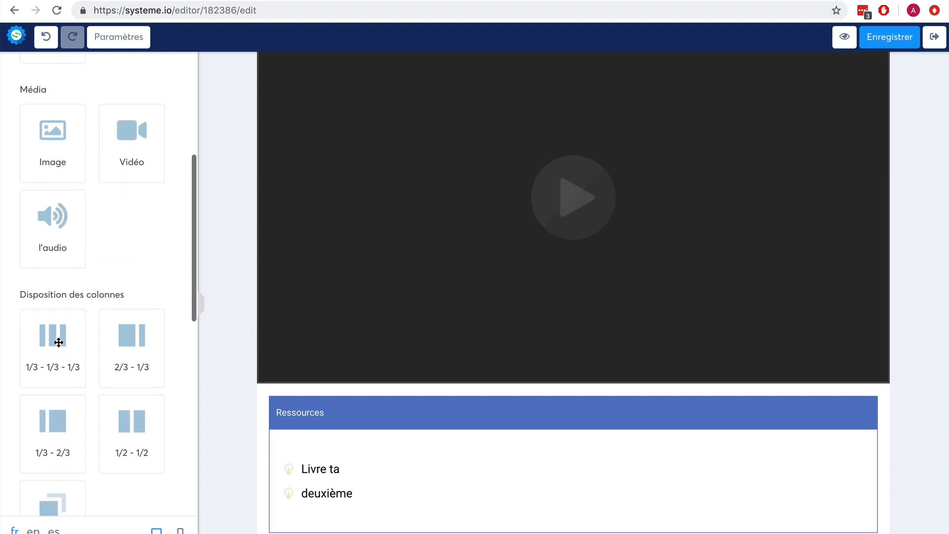
{"action": "left_click_drag", "start_coordinate": [59, 342], "coordinate": [501, 503]}
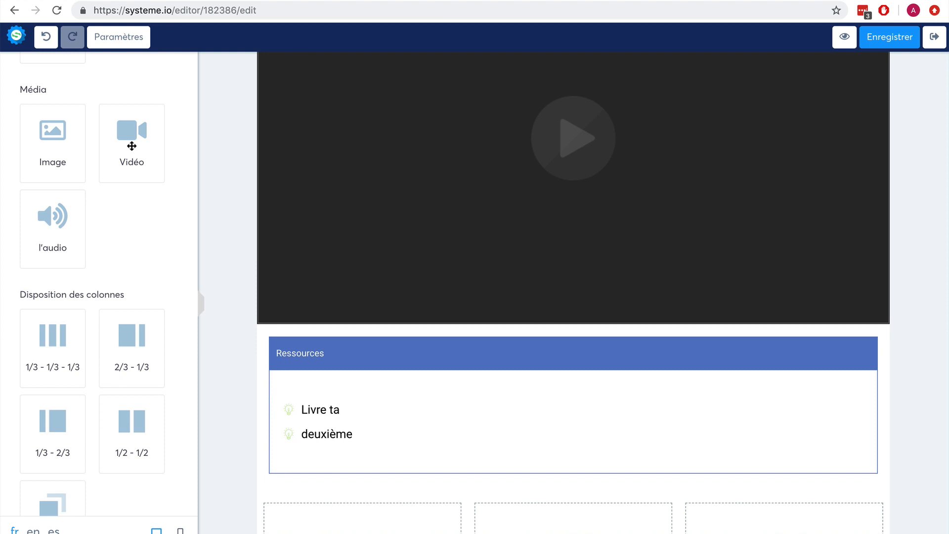
Step: Add a video to the middle column of the three-column row and widen that column on both sides
{"action": "left_click_drag", "start_coordinate": [131, 146], "coordinate": [591, 518]}
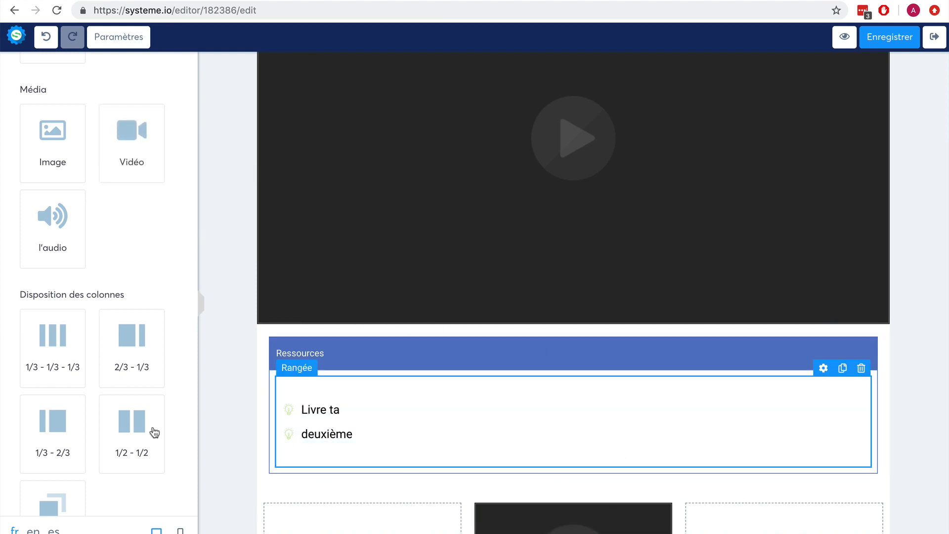
{"action": "scroll", "coordinate": [410, 396], "scroll_direction": "down", "scroll_amount": 2}
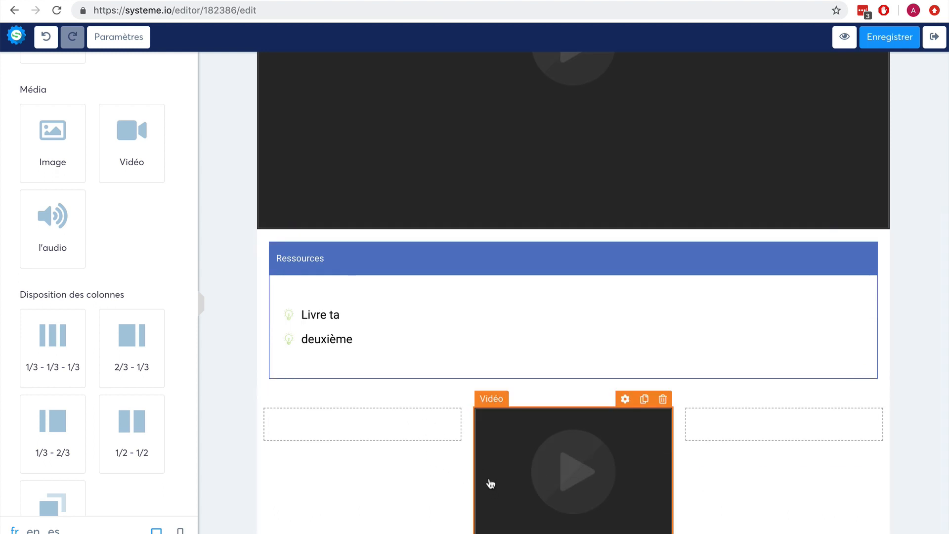
{"action": "left_click_drag", "start_coordinate": [467, 472], "coordinate": [432, 475]}
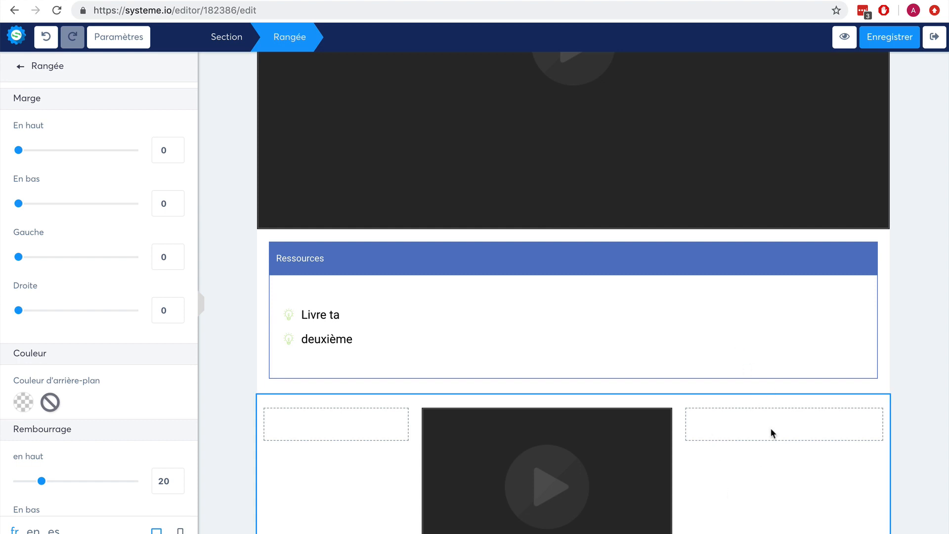
{"action": "left_click", "coordinate": [825, 486]}
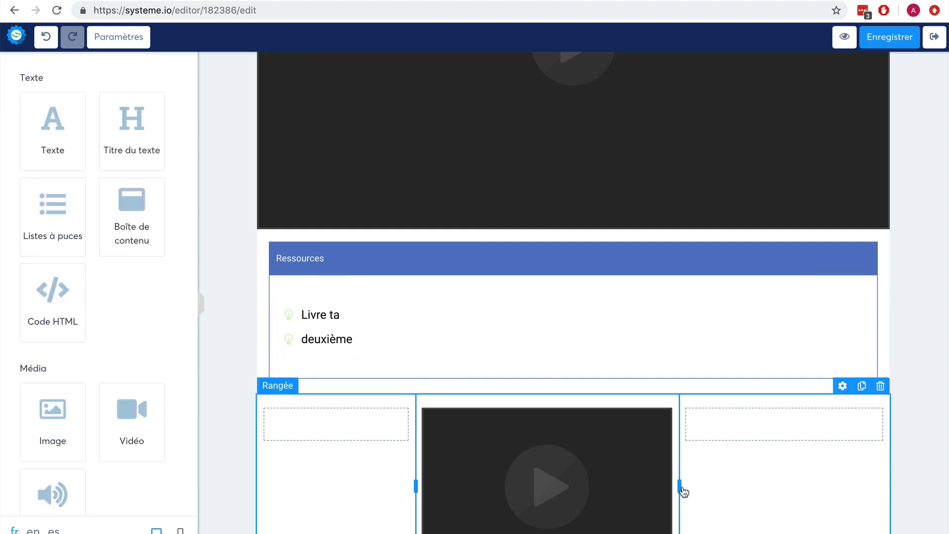
{"action": "left_click_drag", "start_coordinate": [680, 487], "coordinate": [723, 489]}
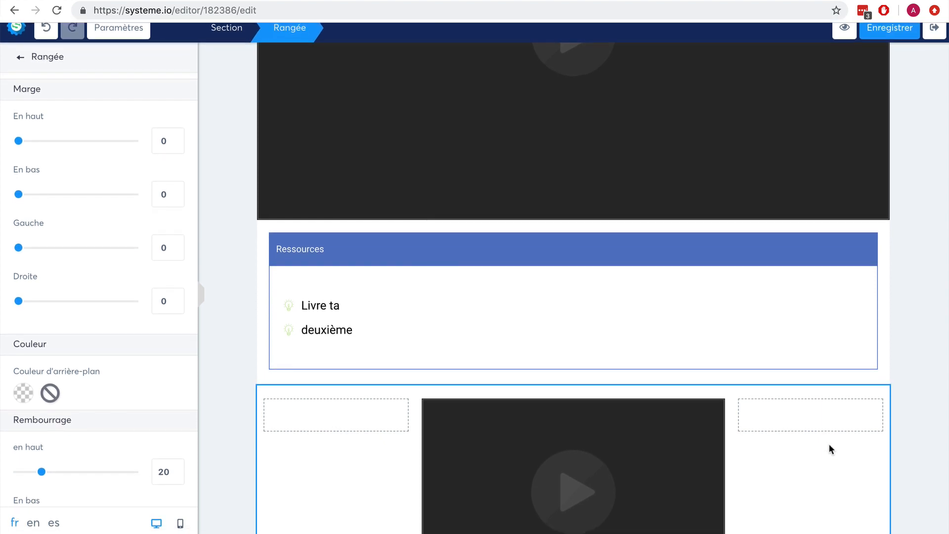
Step: Insert a text title above the three-column row, then save the chapter page and exit the editor
{"action": "left_click", "coordinate": [21, 66]}
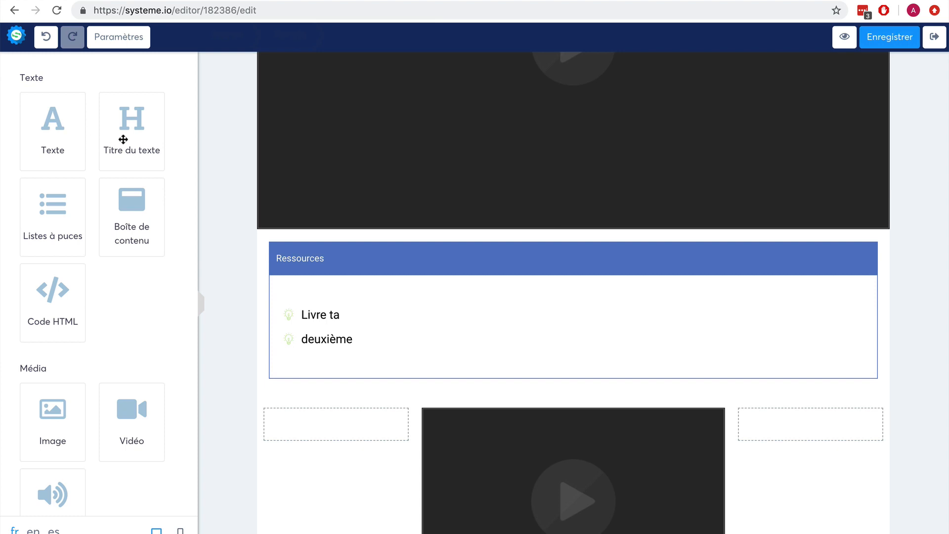
{"action": "left_click_drag", "start_coordinate": [123, 140], "coordinate": [500, 393]}
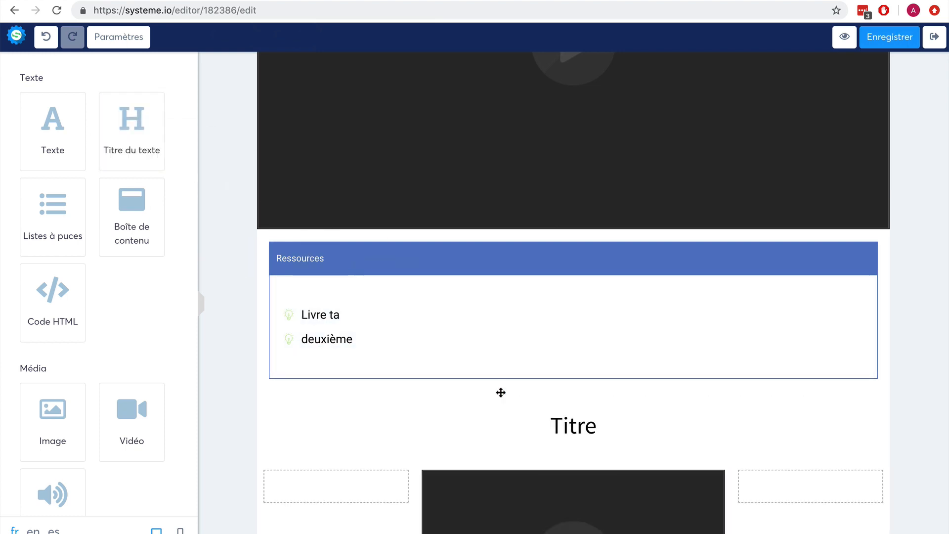
{"action": "left_click", "coordinate": [889, 38]}
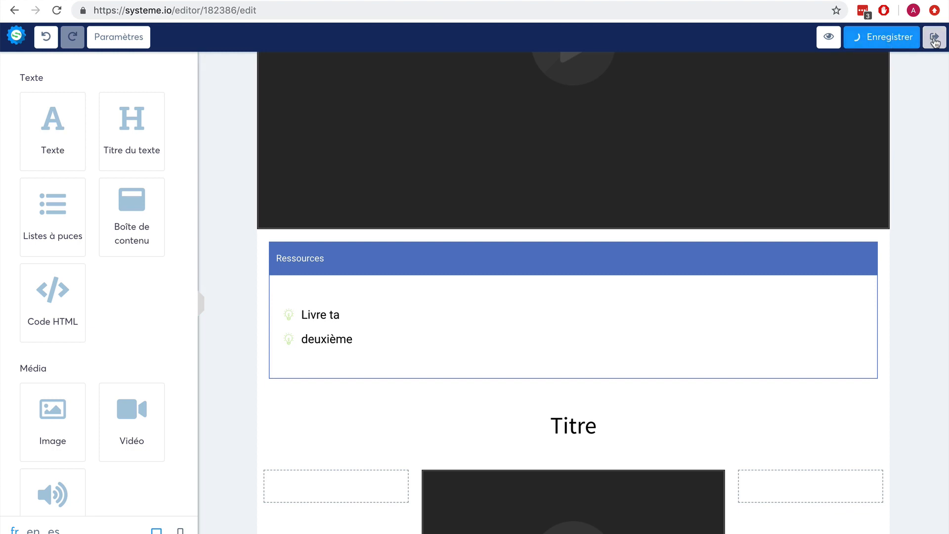
{"action": "left_click", "coordinate": [934, 39]}
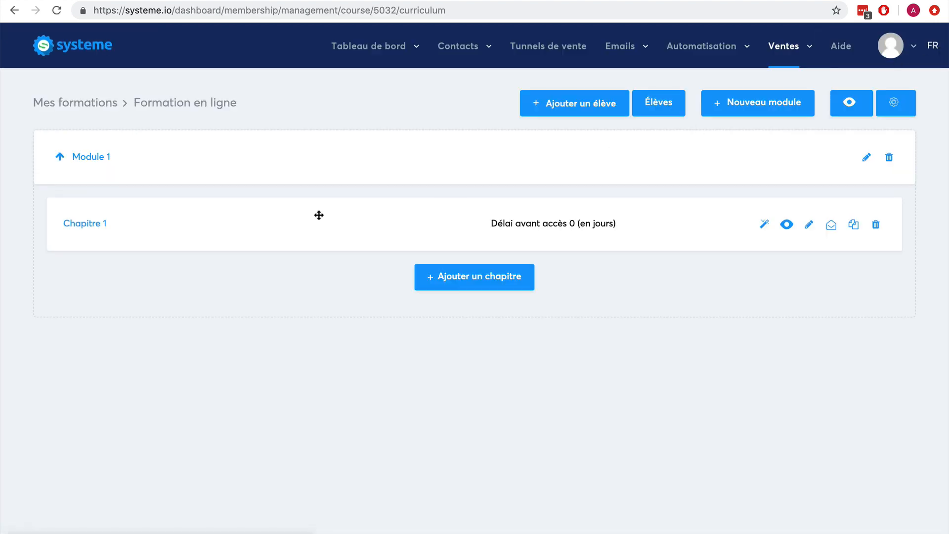
Step: Duplicate Chapitre 1, naming the copy "Chapitre 2" with a delay of 1 day after the previous chapter
{"action": "left_click", "coordinate": [853, 226]}
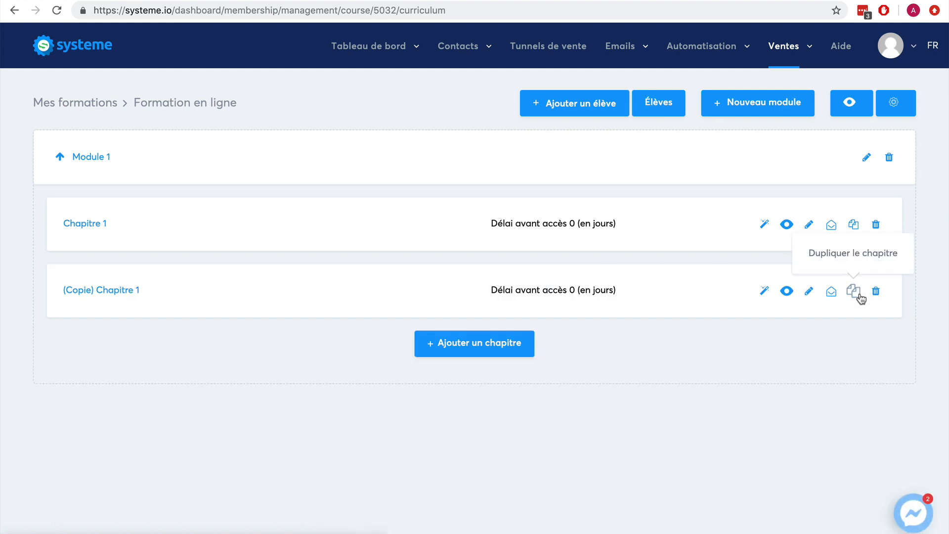
{"action": "left_click", "coordinate": [809, 293]}
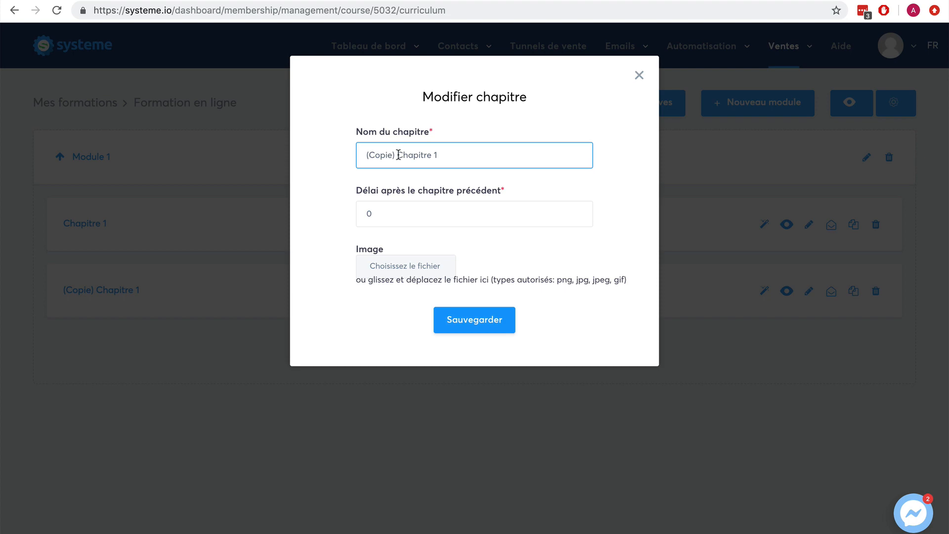
{"action": "left_click_drag", "start_coordinate": [399, 155], "coordinate": [354, 153]}
{"action": "key", "text": "BackSpace"}
{"action": "key", "text": "Tab"}
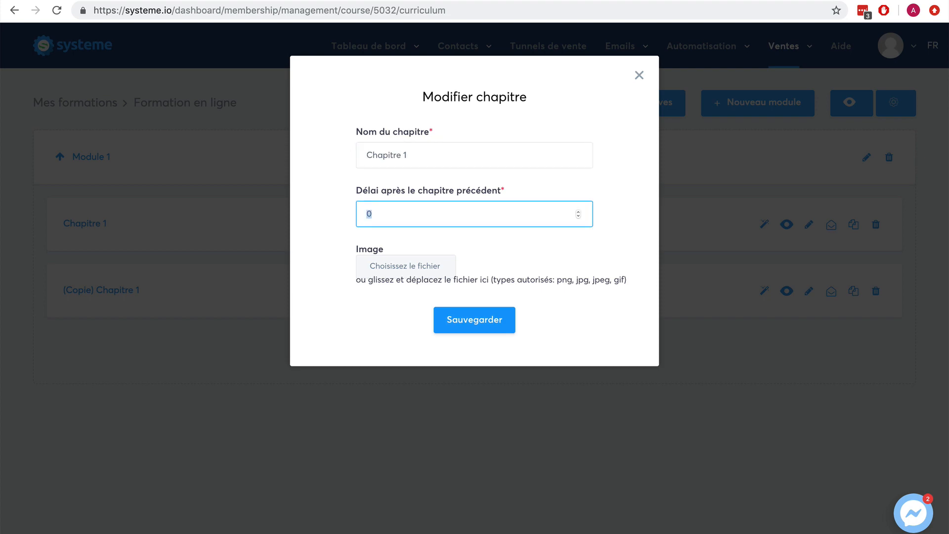
{"action": "left_click", "coordinate": [412, 148]}
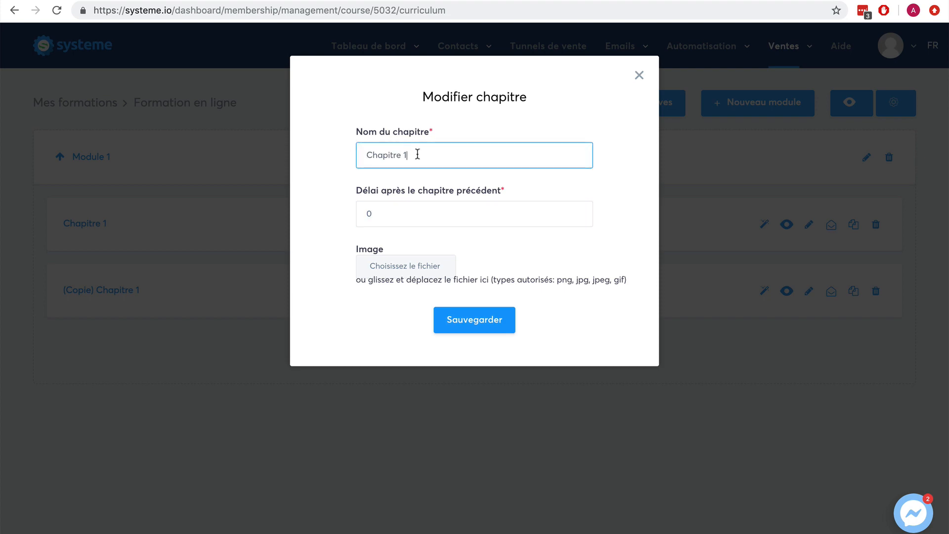
{"action": "key", "text": "BackSpace"}
{"action": "type", "text": "2"}
{"action": "left_click", "coordinate": [578, 212]}
{"action": "left_click", "coordinate": [336, 221]}
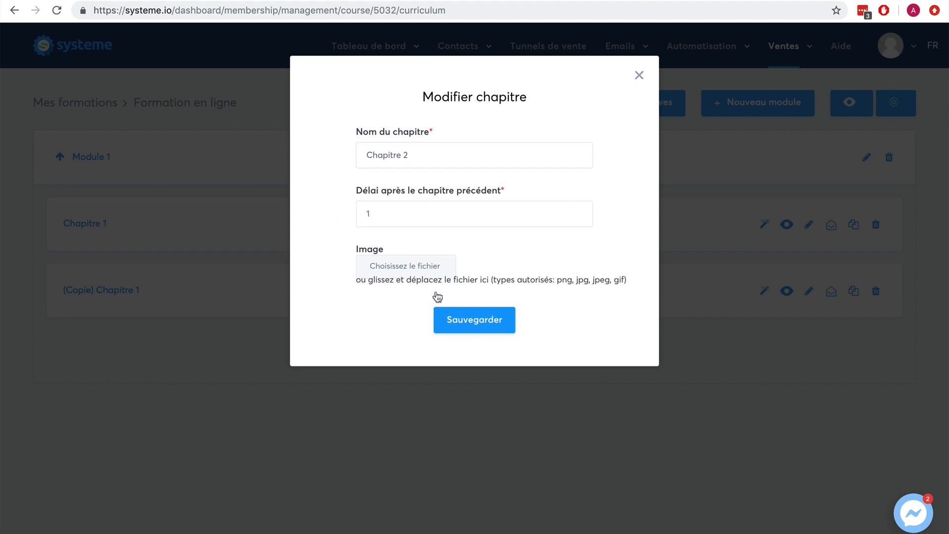
{"action": "left_click", "coordinate": [472, 320]}
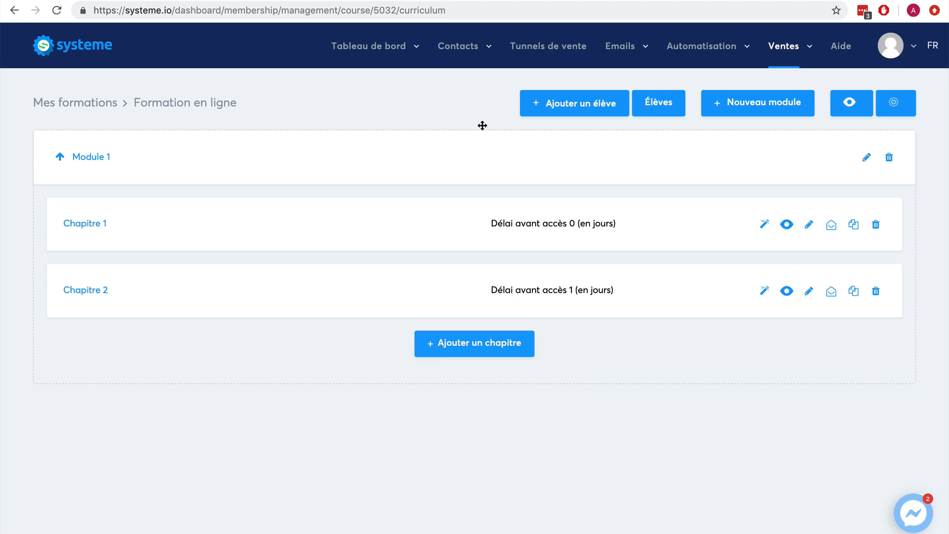
Step: Create a new module named "Module 2" in the course
{"action": "left_click", "coordinate": [752, 104]}
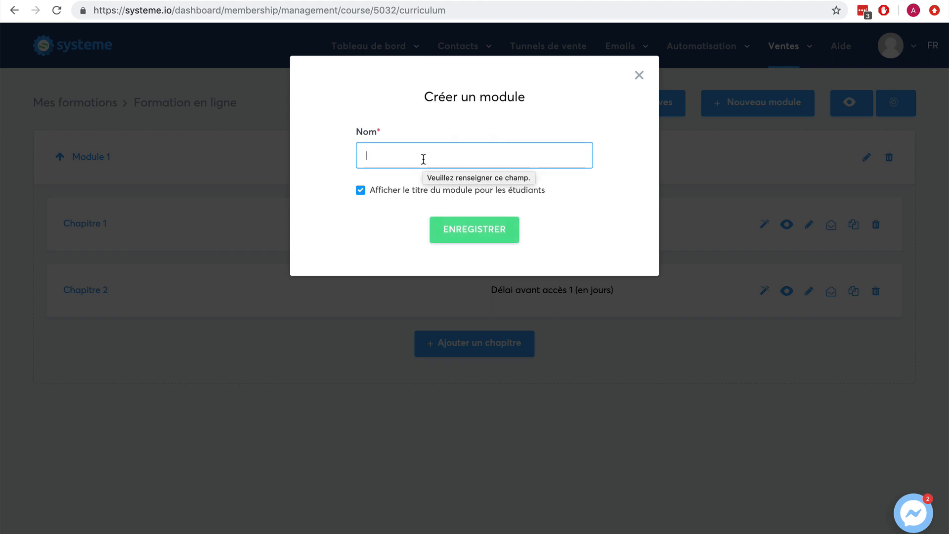
{"action": "type", "text": "Module "}
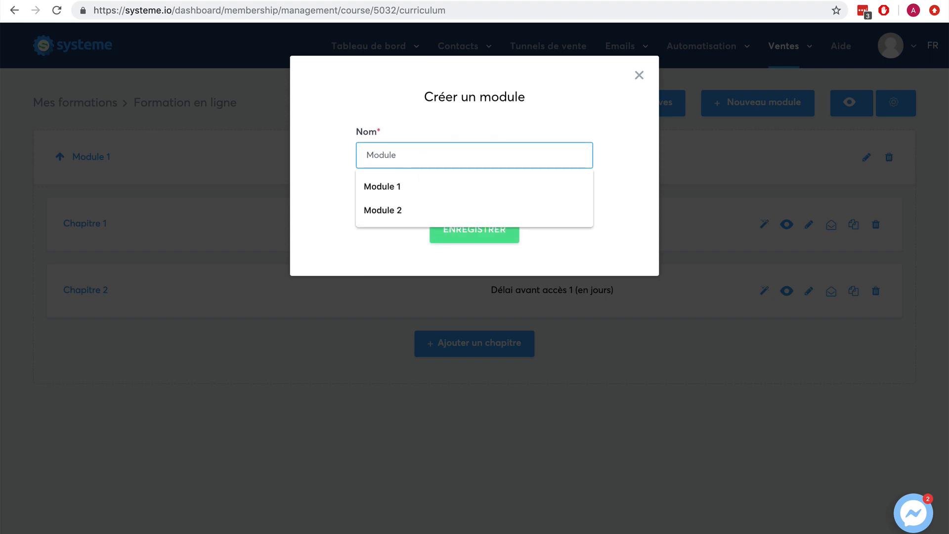
{"action": "type", "text": "2"}
{"action": "left_click", "coordinate": [482, 229]}
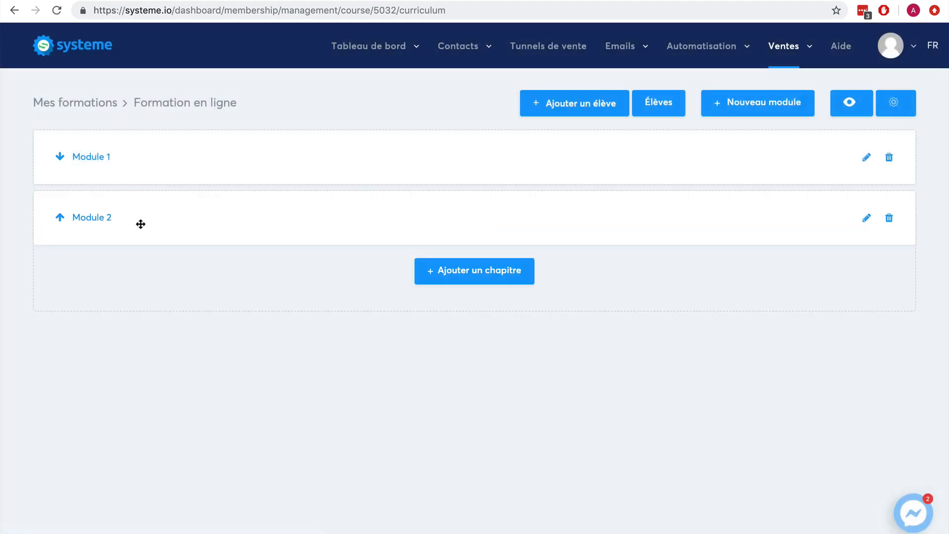
Step: Expand Module 1 and duplicate its Chapitre 2
{"action": "left_click", "coordinate": [60, 157]}
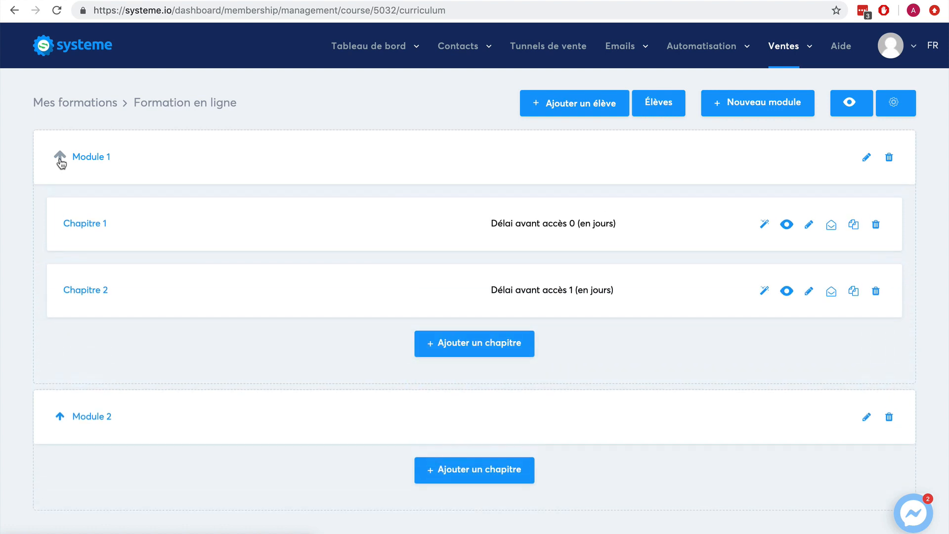
{"action": "scroll", "coordinate": [663, 320], "scroll_direction": "down", "scroll_amount": 1}
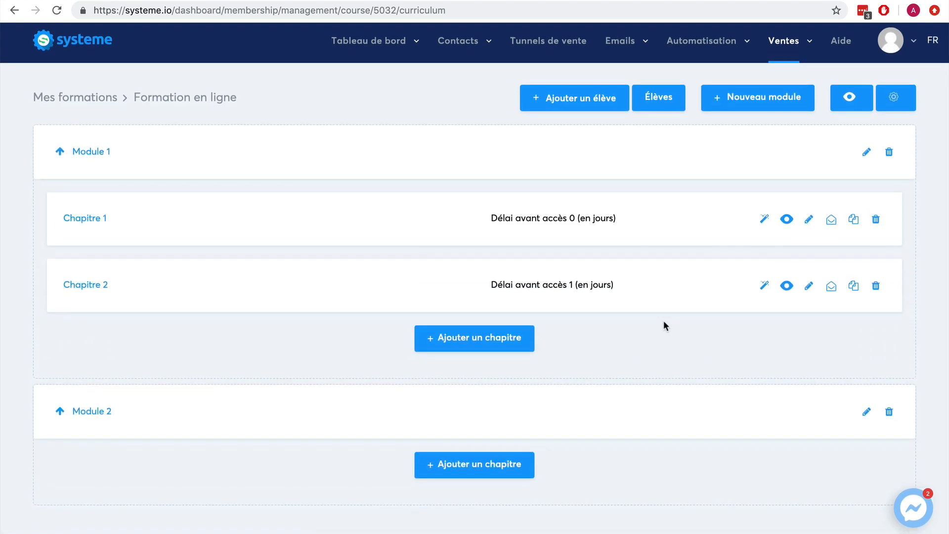
{"action": "scroll", "coordinate": [663, 320], "scroll_direction": "up", "scroll_amount": 1}
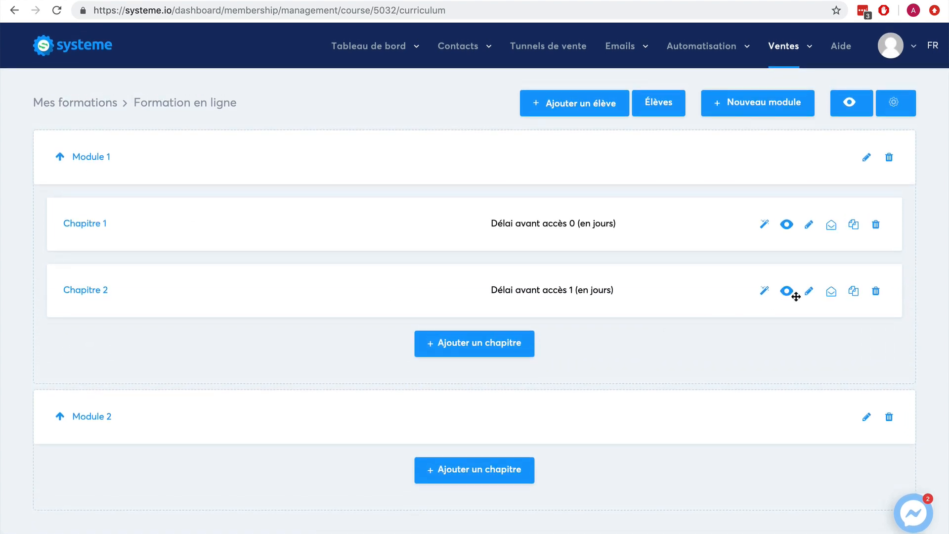
{"action": "left_click", "coordinate": [858, 293]}
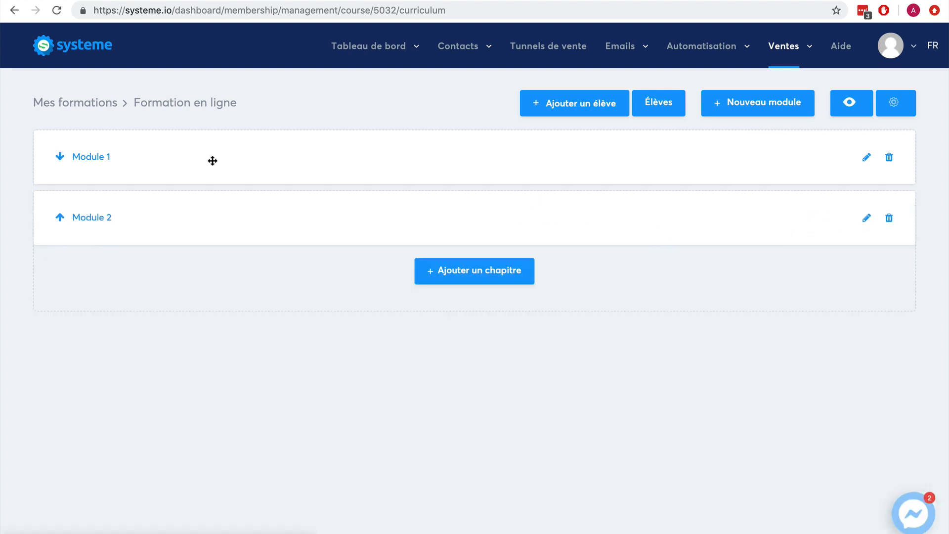
Step: Move the copy of Chapitre 2 from Module 1 into Module 2
{"action": "left_click", "coordinate": [60, 156]}
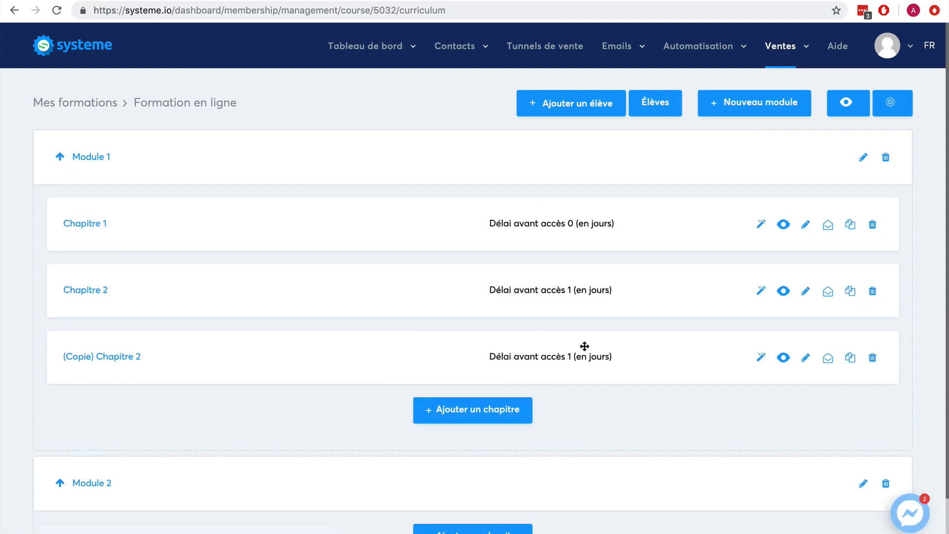
{"action": "left_click_drag", "start_coordinate": [585, 354], "coordinate": [563, 493]}
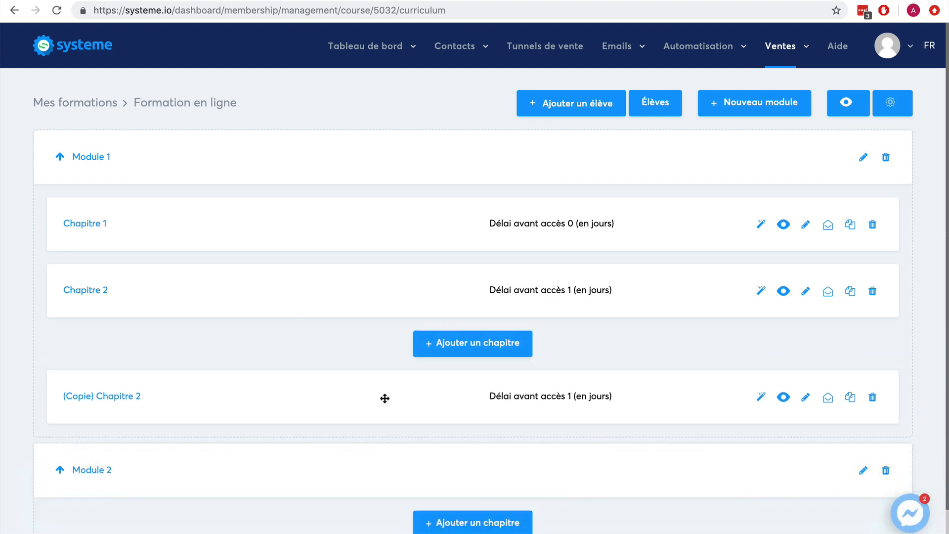
{"action": "left_click_drag", "start_coordinate": [384, 411], "coordinate": [420, 508]}
{"action": "scroll", "coordinate": [756, 443], "scroll_direction": "down", "scroll_amount": 1}
{"action": "left_click_drag", "start_coordinate": [551, 353], "coordinate": [558, 508]}
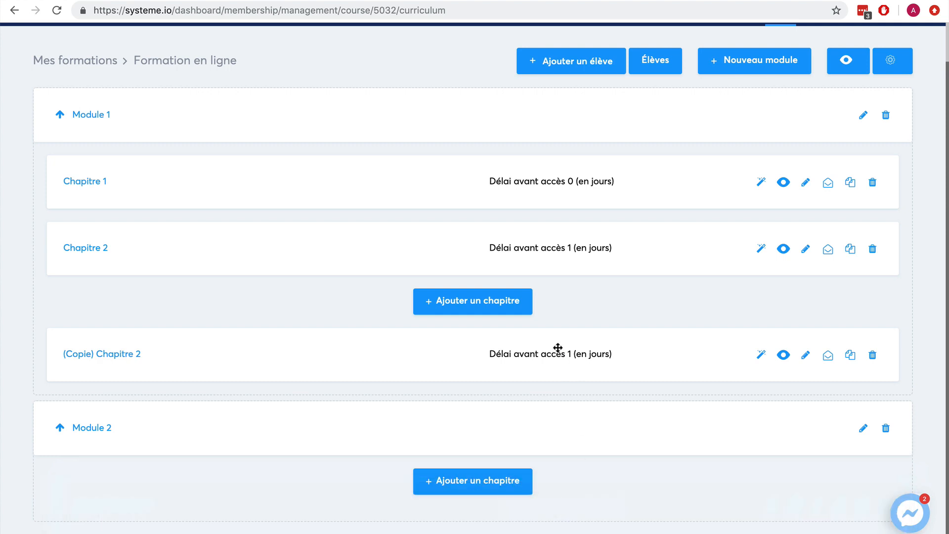
{"action": "left_click_drag", "start_coordinate": [555, 351], "coordinate": [519, 504]}
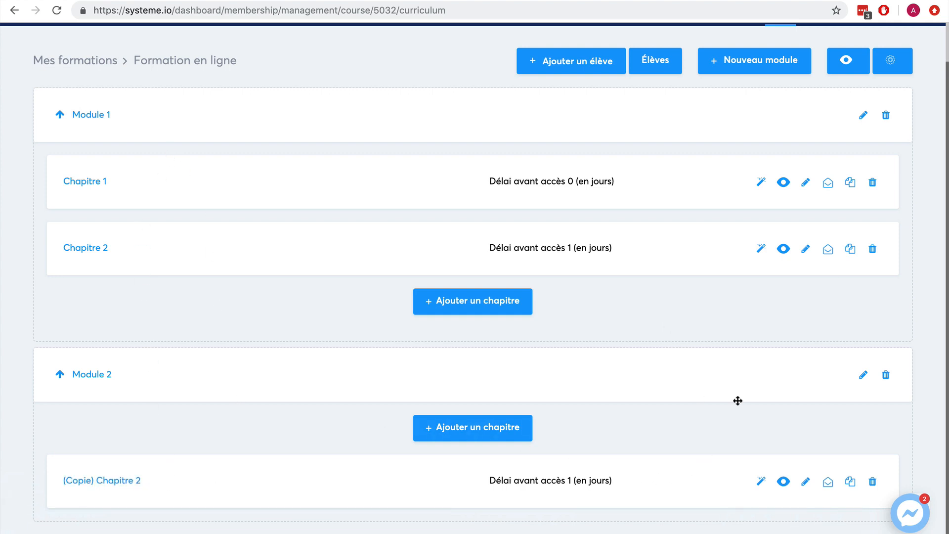
{"action": "scroll", "coordinate": [850, 152], "scroll_direction": "up", "scroll_amount": 1}
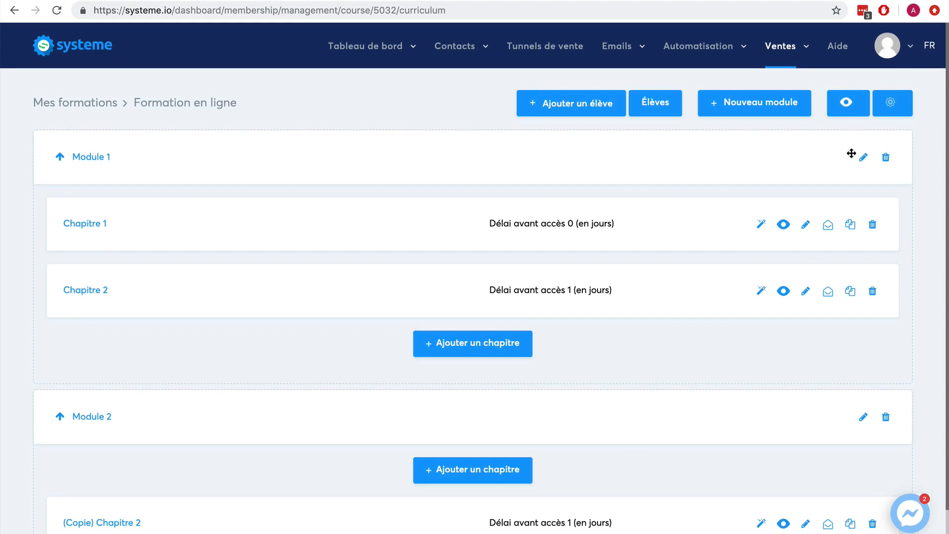